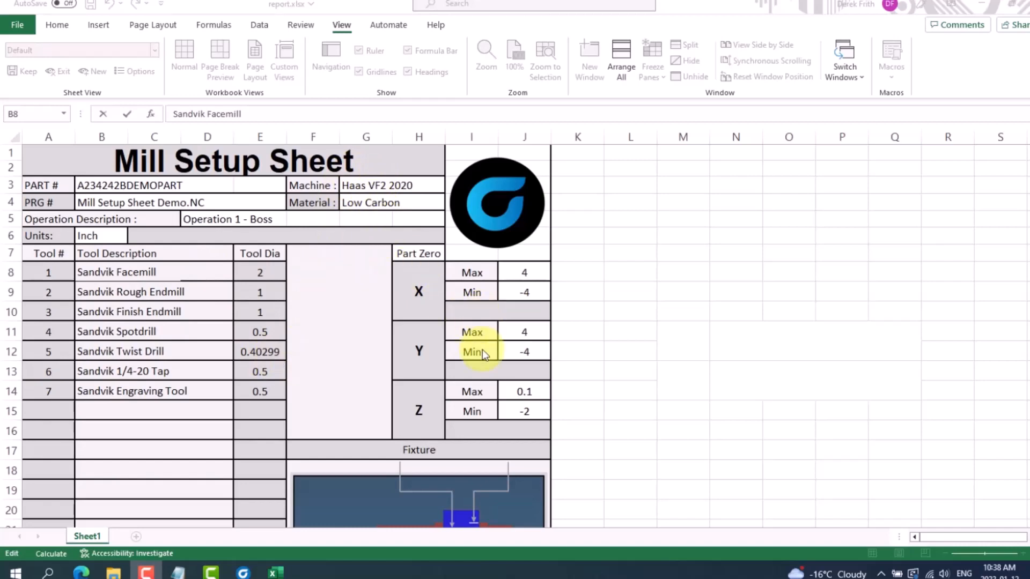
# Look through the completed Mill Setup Sheet report down to its fixture section
pyautogui.scroll(-4, 482, 350)
pyautogui.scroll(-3, 483, 352)
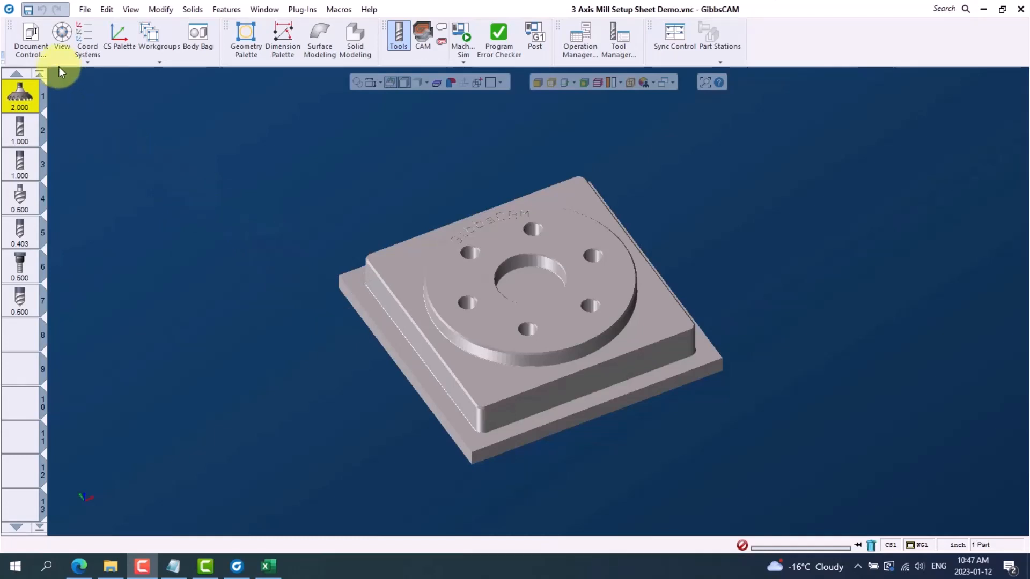
# Review the GibbsCAM part's document settings and comments, and the definition of milling tool 1
pyautogui.click(34, 38)
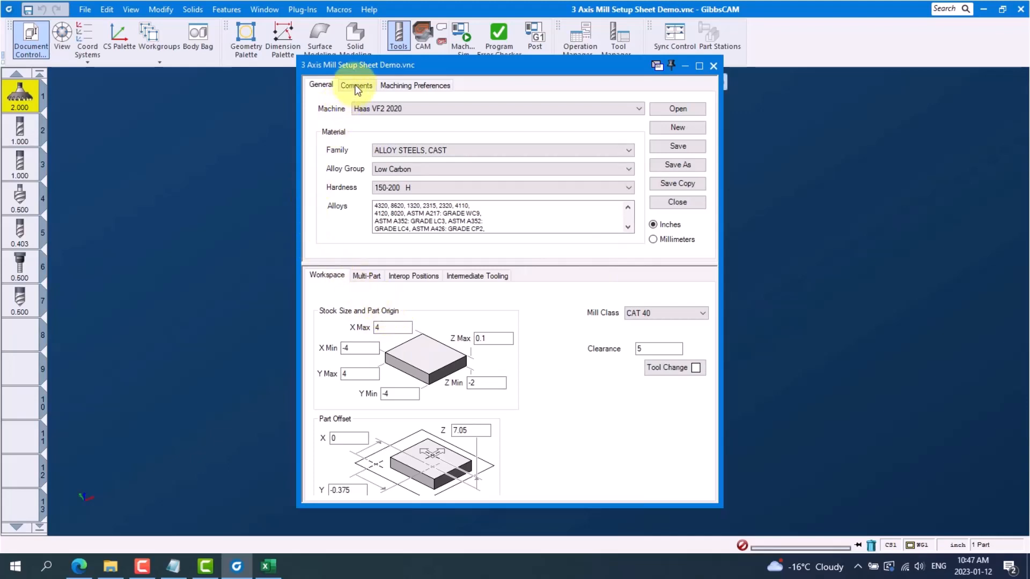
pyautogui.click(356, 87)
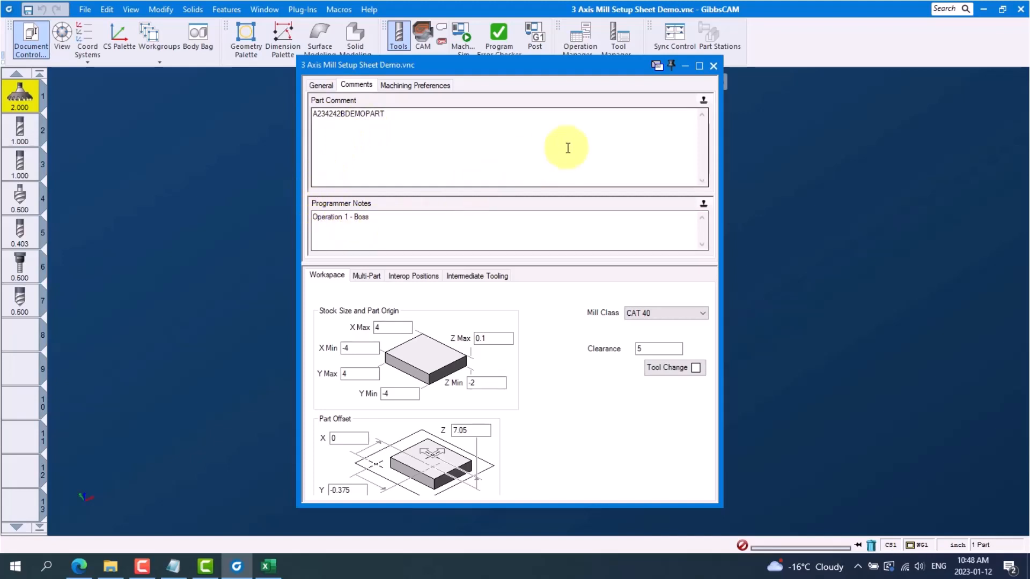
pyautogui.click(713, 66)
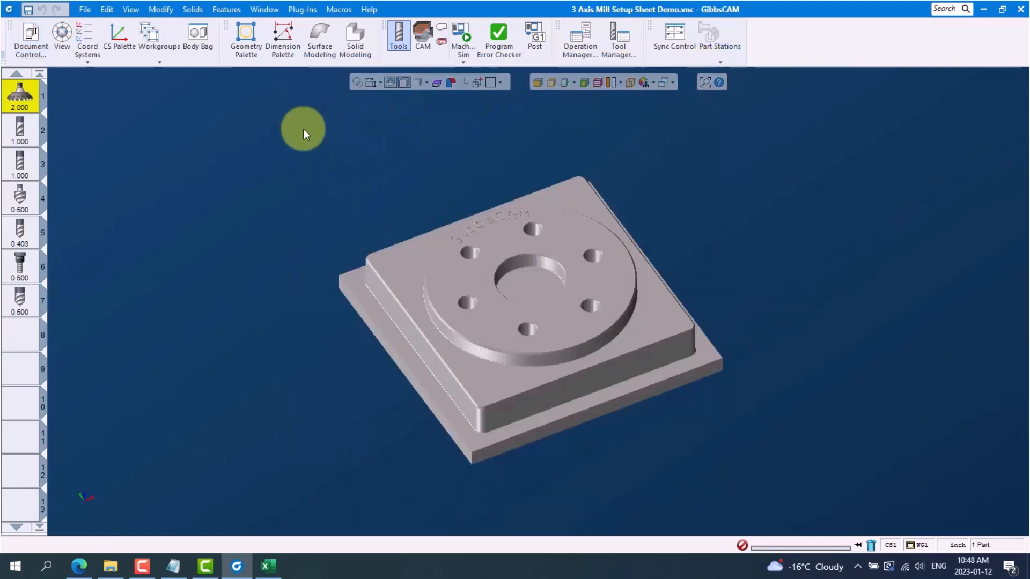
pyautogui.doubleClick(23, 106)
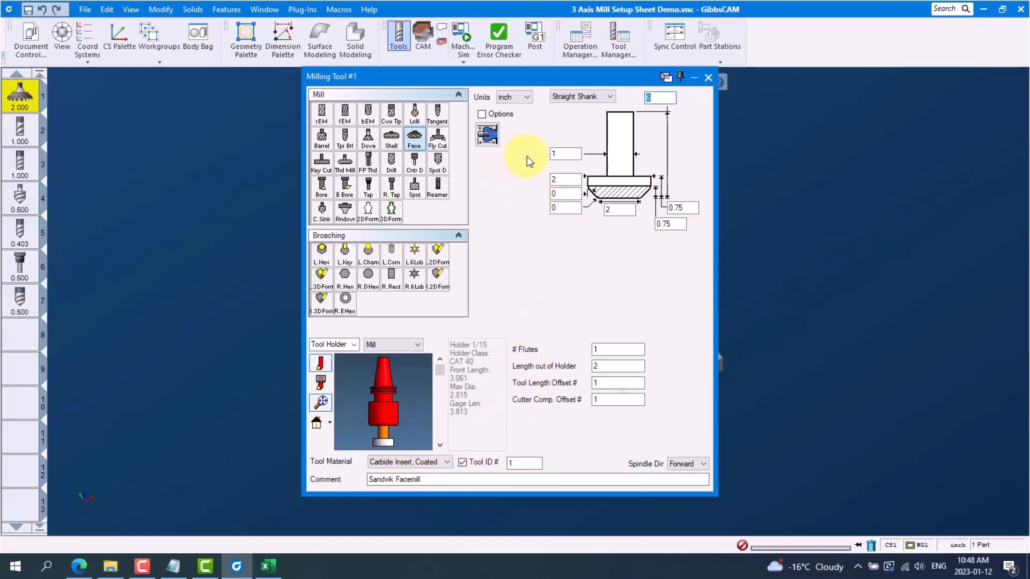
pyautogui.click(708, 78)
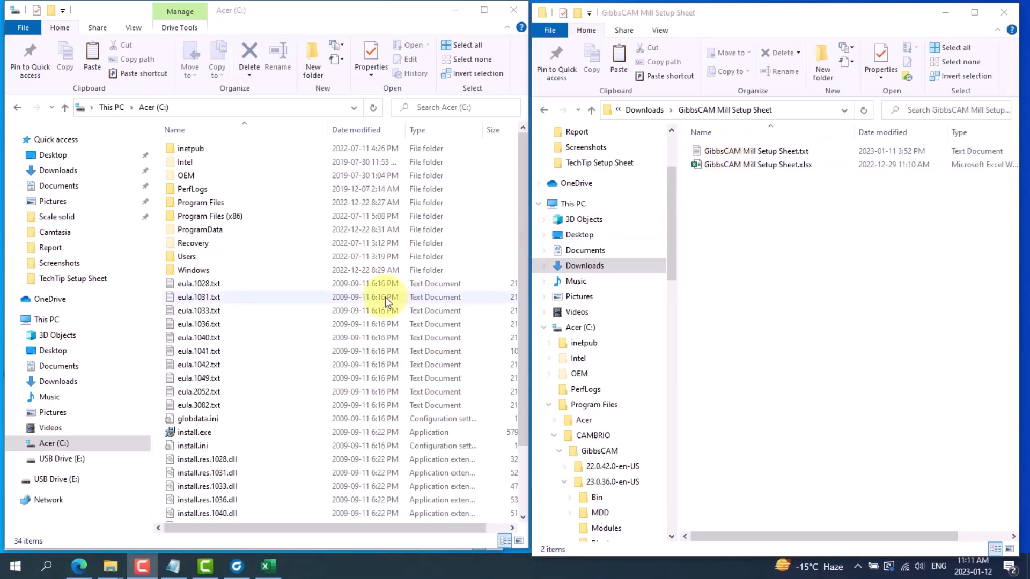
# Browse to the folder C:\Program Files\CAMBRIO\GibbsCAM\23.0.36.0-en-US\PlugIns\Data
pyautogui.doubleClick(47, 444)
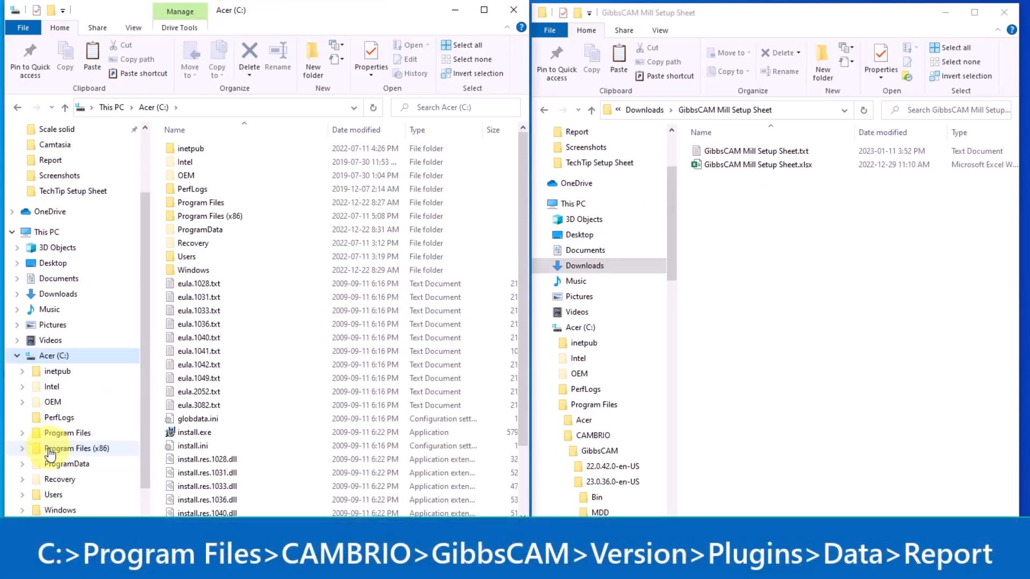
pyautogui.click(59, 434)
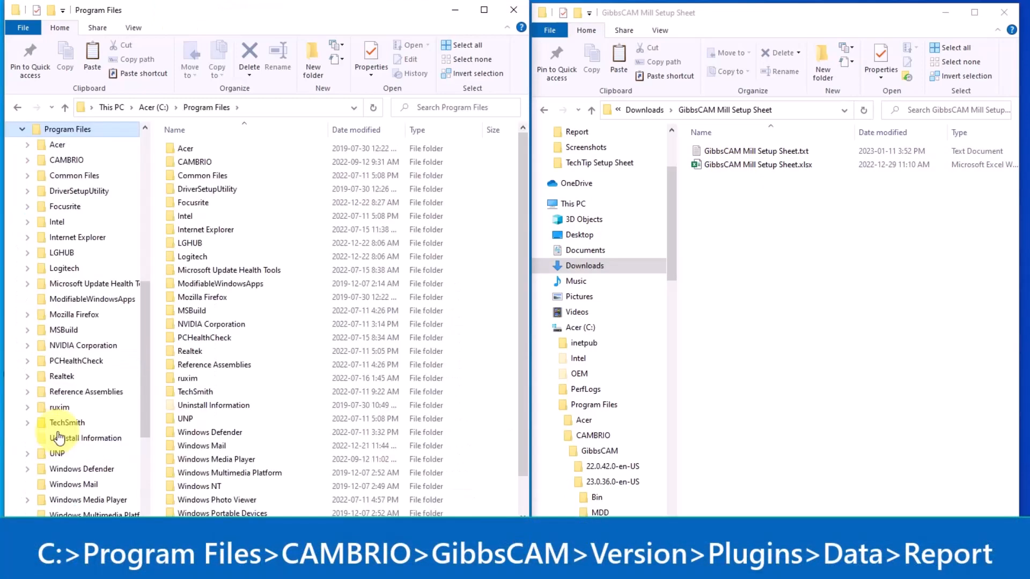
pyautogui.click(191, 162)
pyautogui.doubleClick(189, 161)
pyautogui.doubleClick(192, 148)
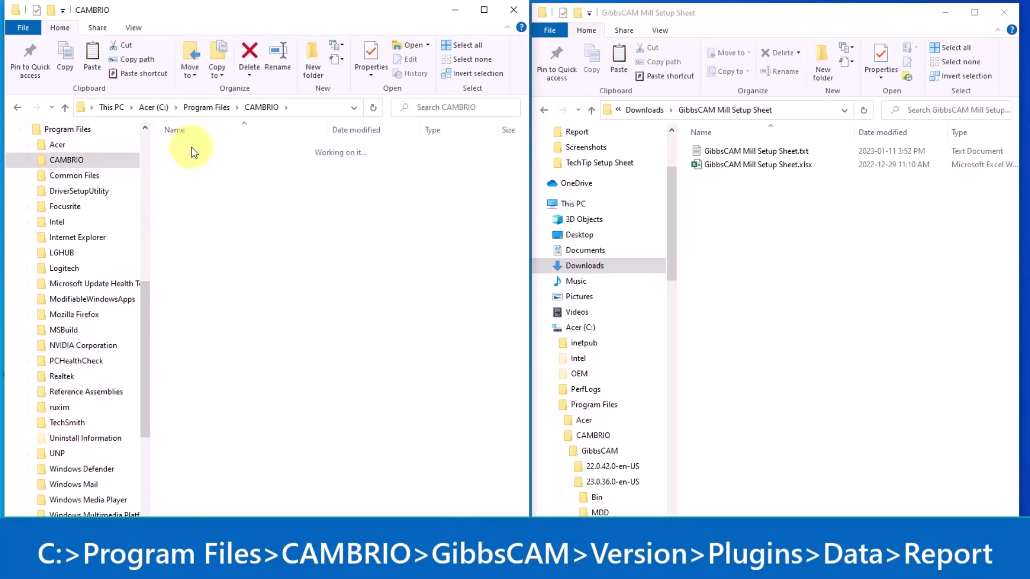
pyautogui.doubleClick(191, 162)
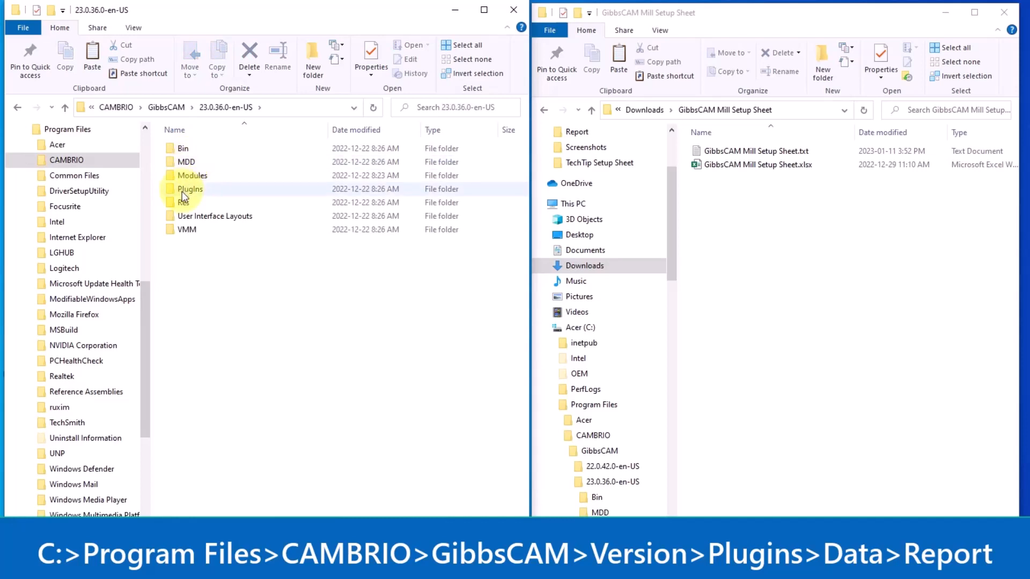
pyautogui.doubleClick(184, 191)
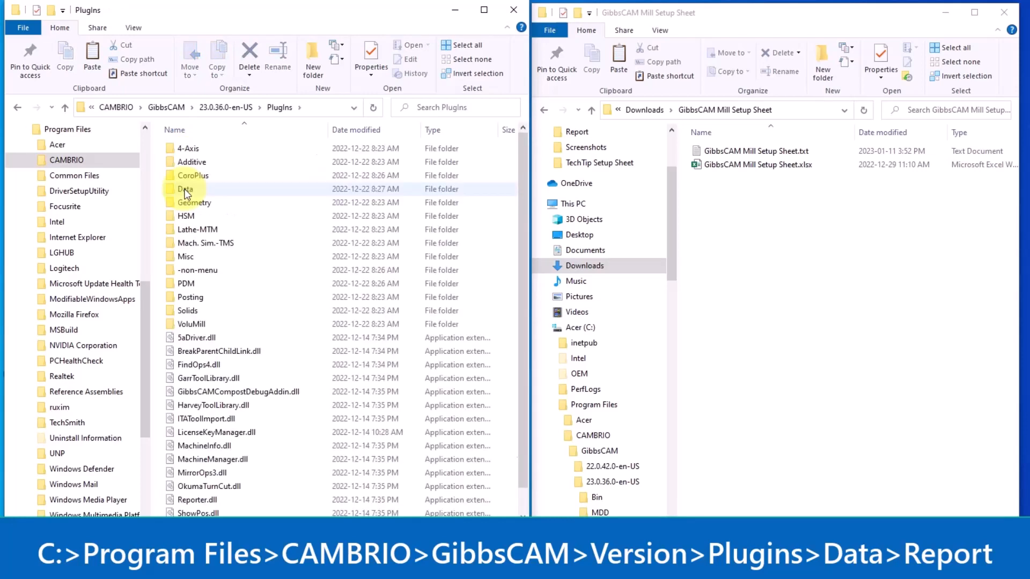
pyautogui.doubleClick(186, 191)
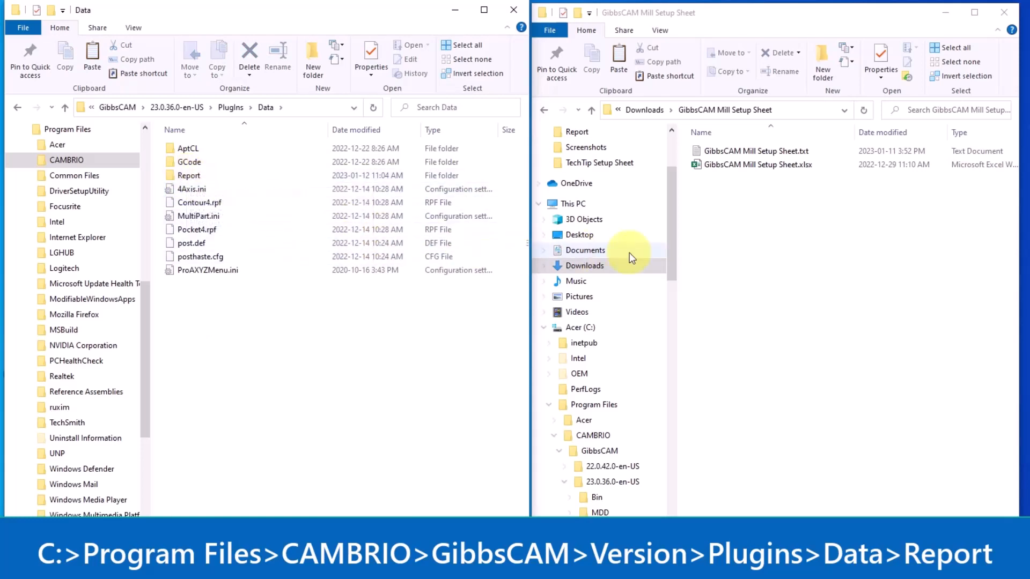
# Move GibbsCAM Mill Setup Sheet.txt and .xlsx from the download folder into the Report folder with administrator permission, and open that folder
pyautogui.click(732, 165)
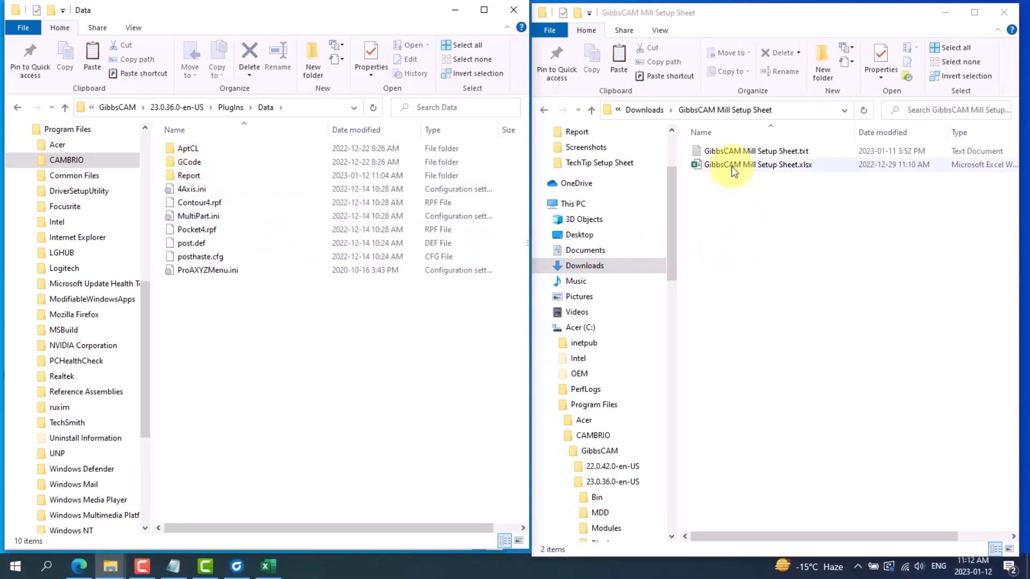
pyautogui.keyDown('shift'); pyautogui.click(730, 153); pyautogui.keyUp('shift')
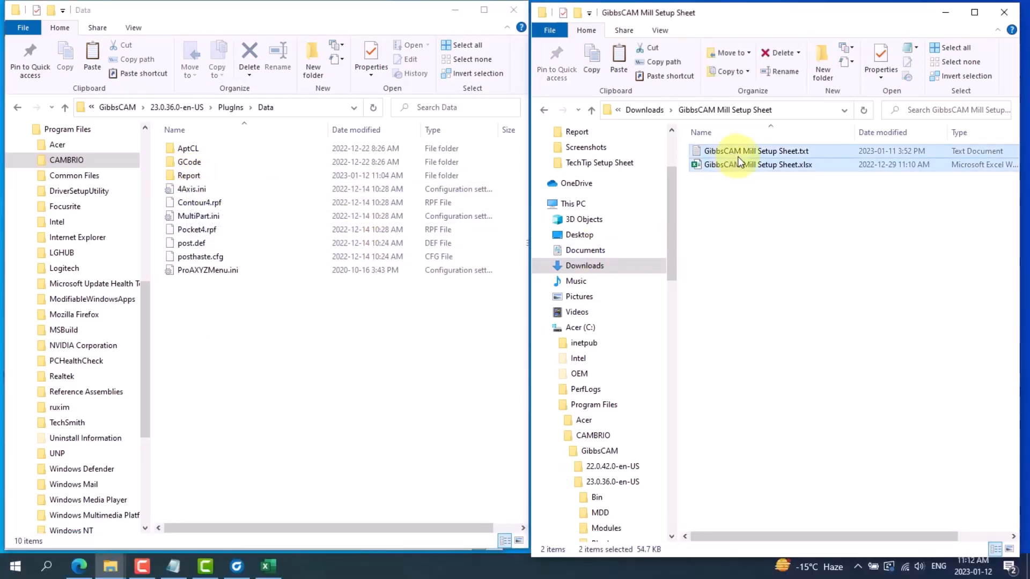
pyautogui.moveTo(742, 156); pyautogui.dragTo(187, 177)
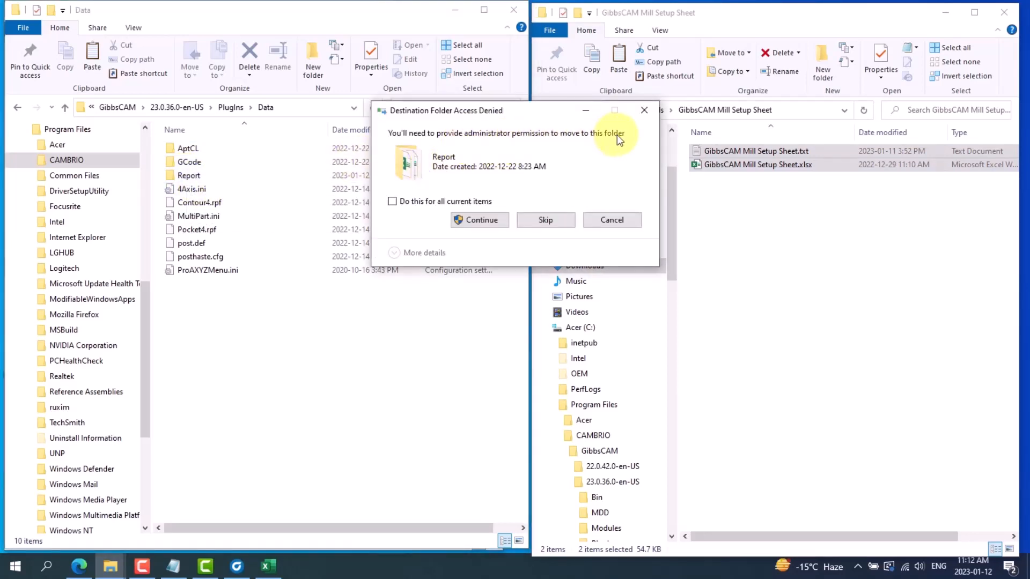
pyautogui.click(473, 221)
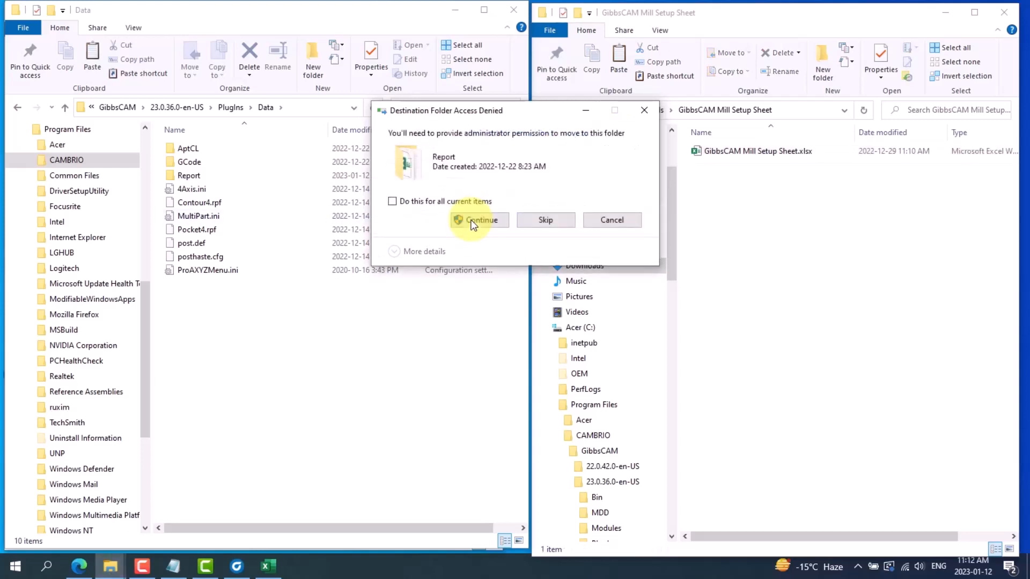
pyautogui.click(472, 221)
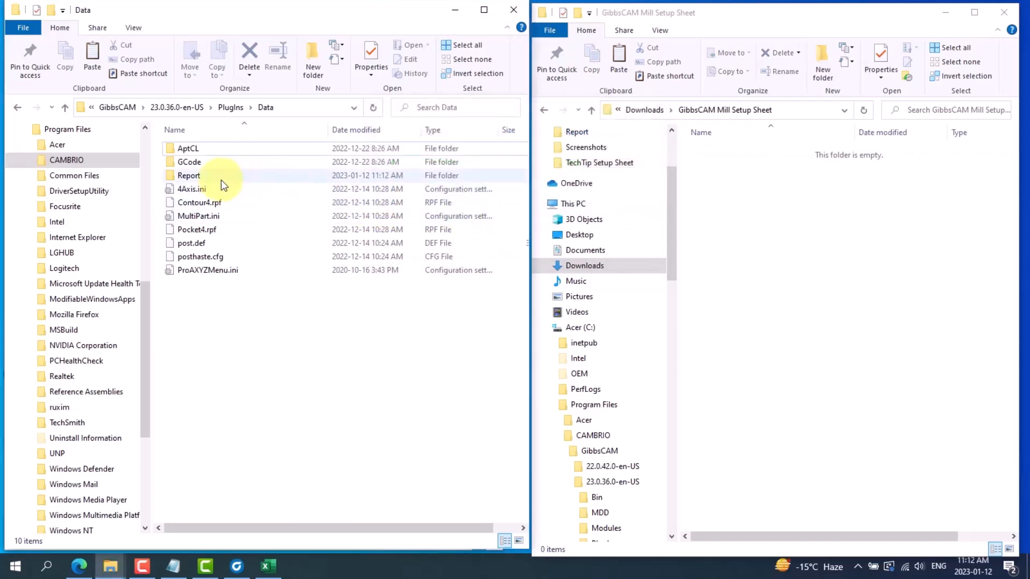
pyautogui.doubleClick(198, 176)
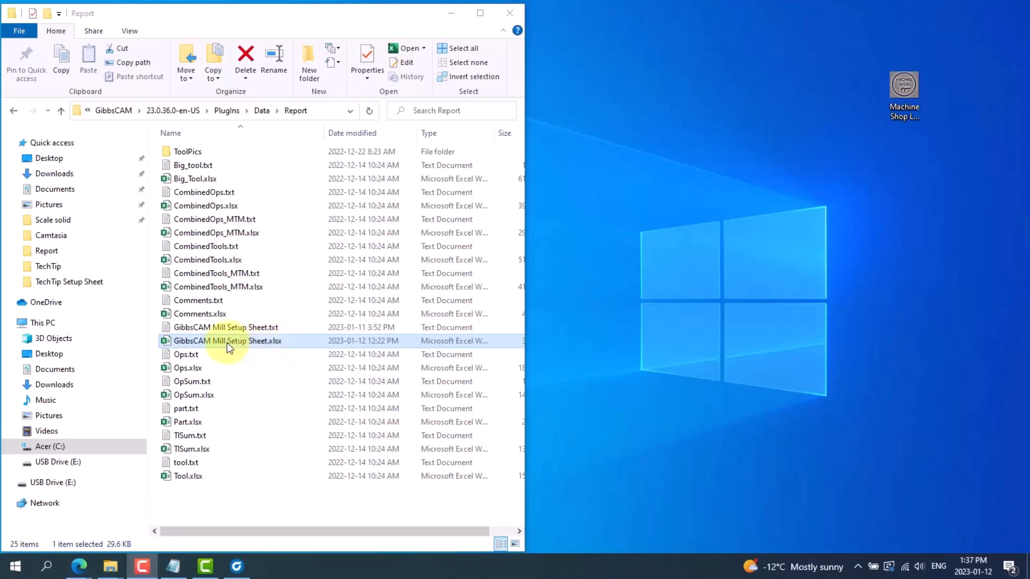
# Move GibbsCAM Mill Setup Sheet.xlsx from the Report folder to the desktop and open it in Excel
pyautogui.moveTo(230, 348); pyautogui.dragTo(697, 320)
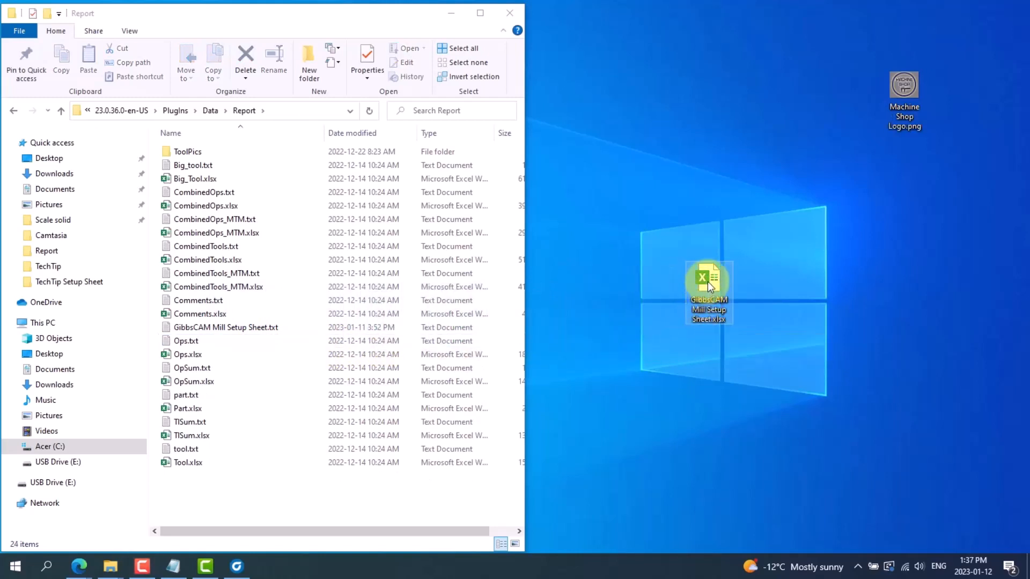
pyautogui.doubleClick(707, 282)
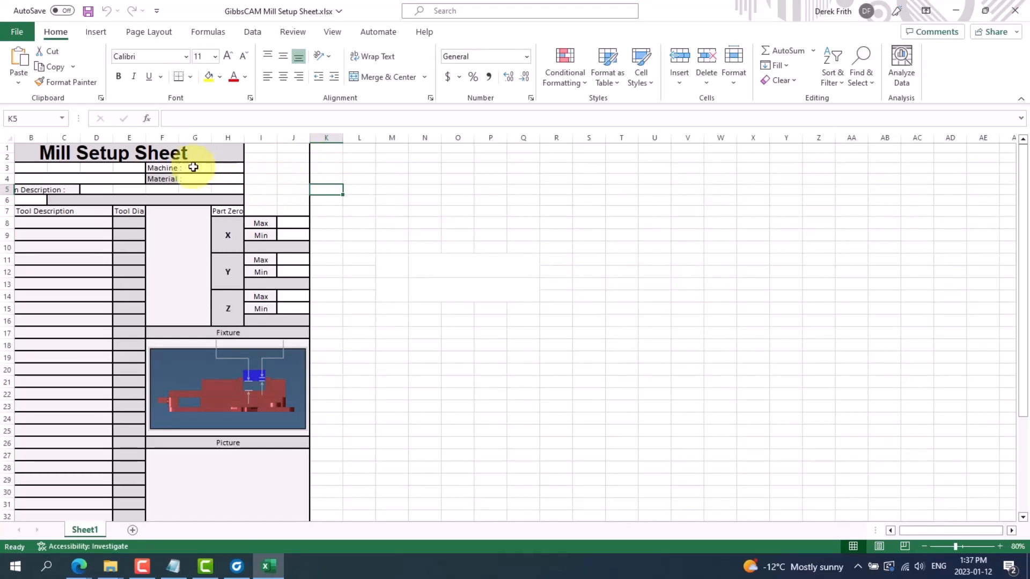
# Insert the picture Machine Shop Logo.png from the desktop into the setup sheet
pyautogui.click(96, 32)
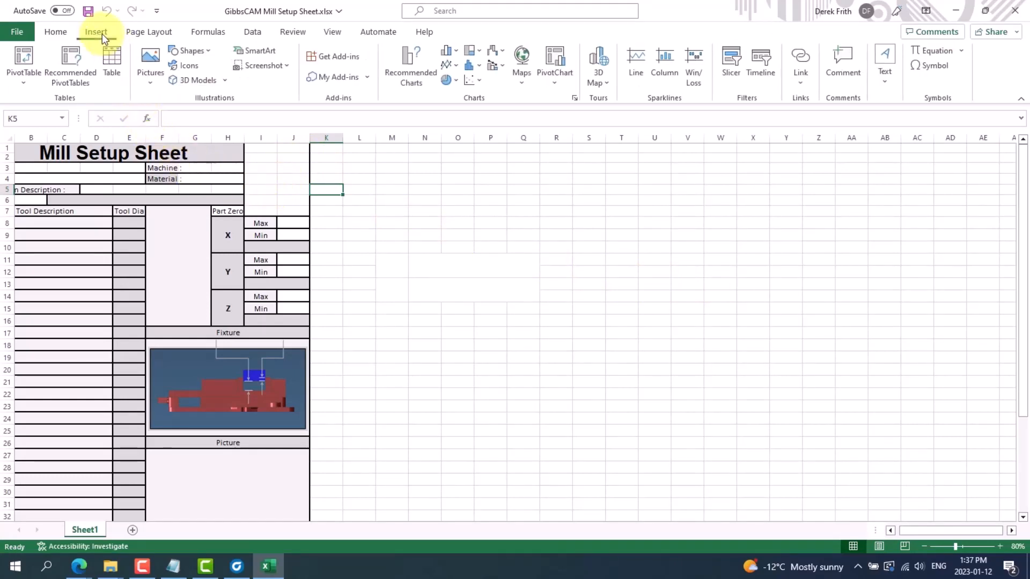
pyautogui.click(158, 77)
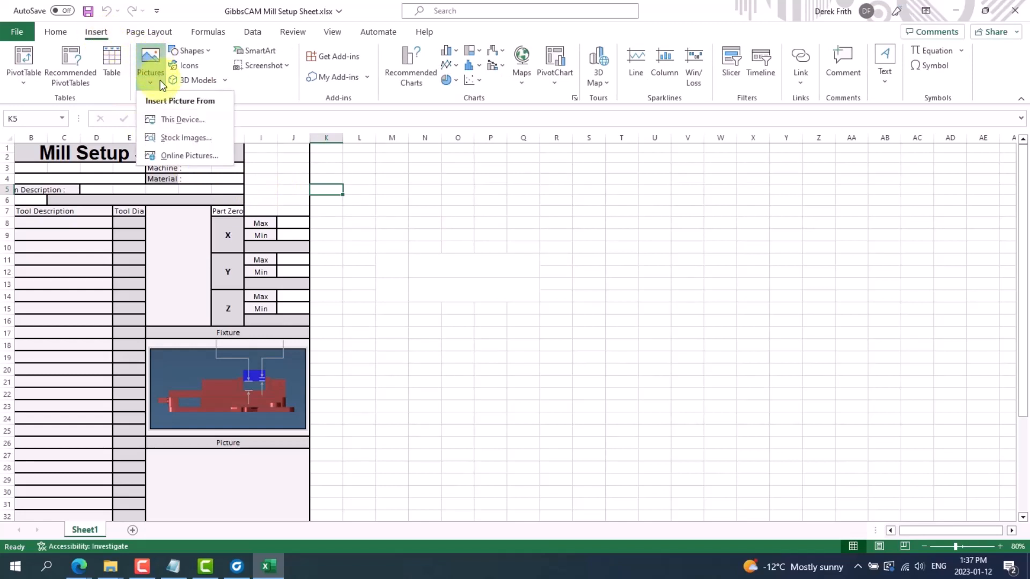
pyautogui.click(172, 120)
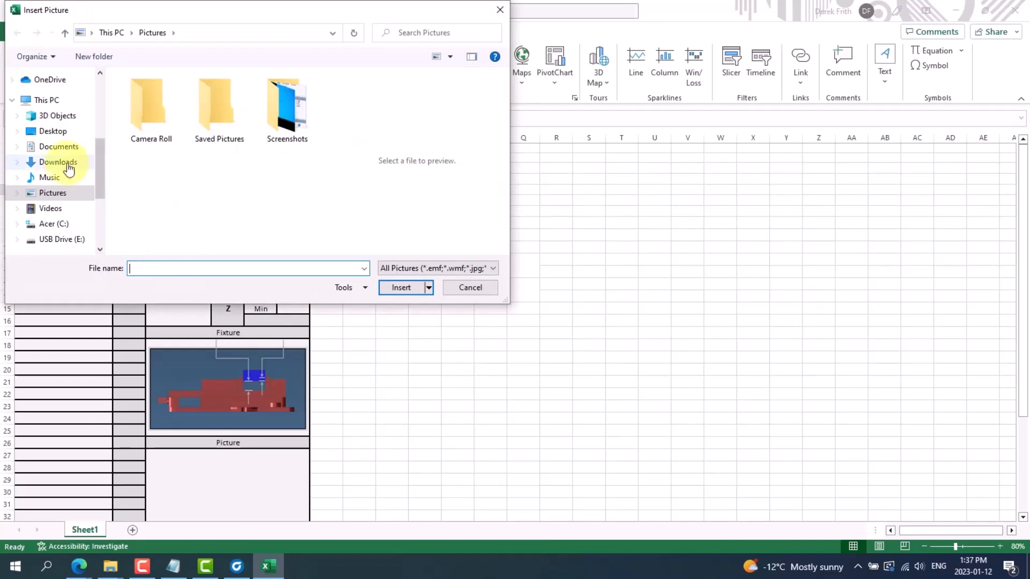
pyautogui.click(54, 133)
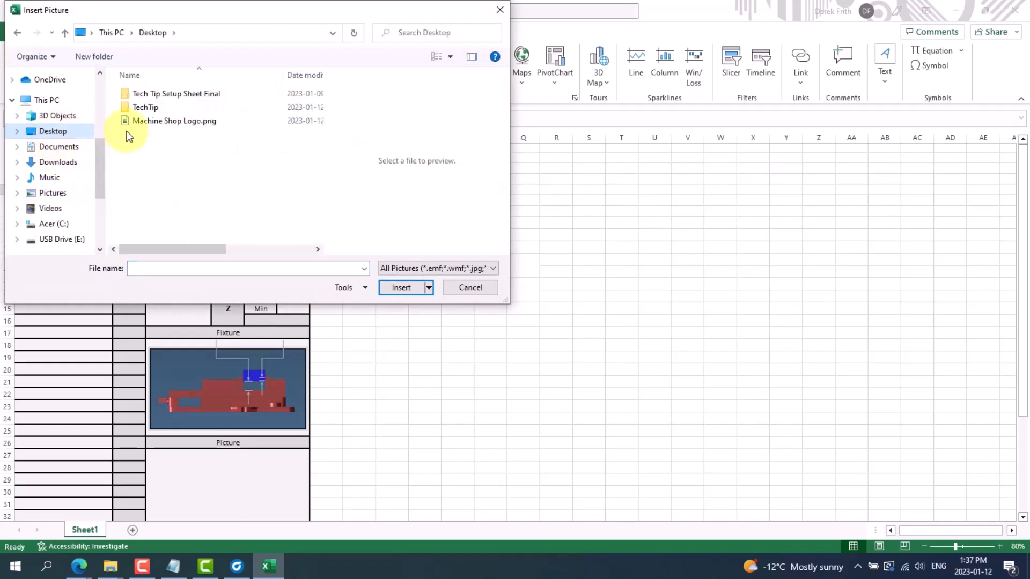
pyautogui.click(173, 123)
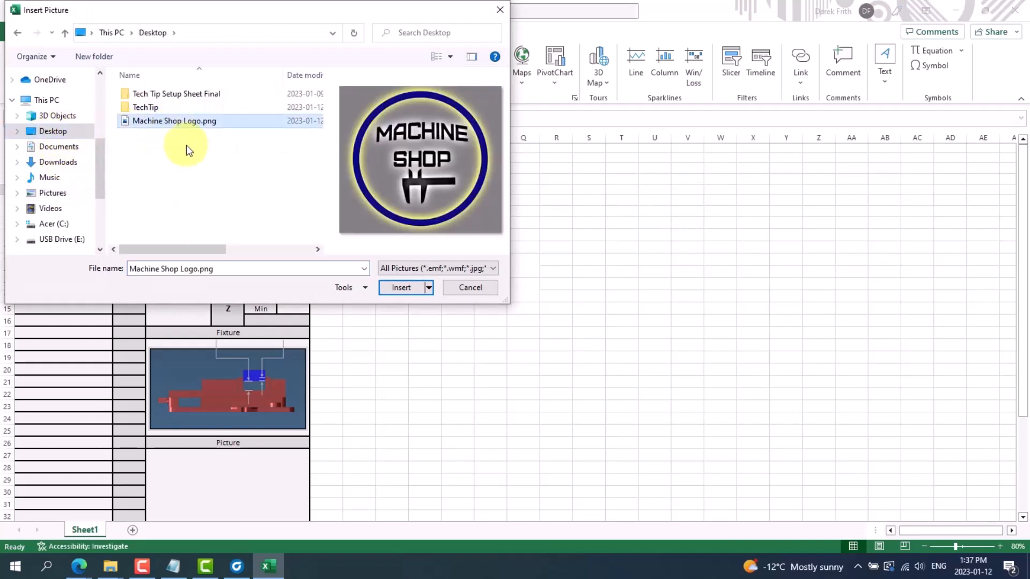
pyautogui.click(400, 290)
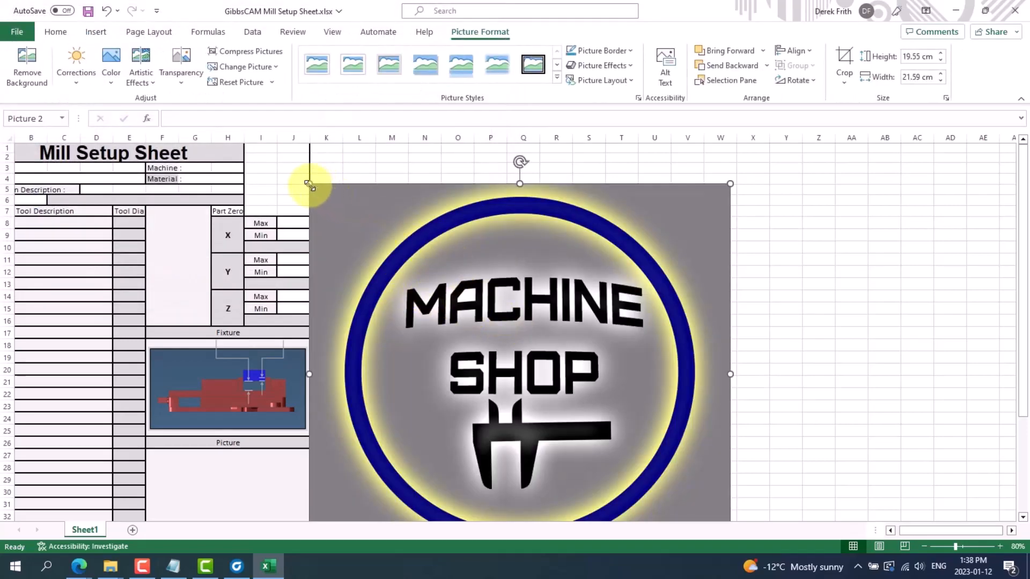
# Shrink the logo and place it in the empty box beside the Mill Setup Sheet title, within columns I and J
pyautogui.moveTo(309, 186); pyautogui.dragTo(543, 439)
pyautogui.moveTo(641, 471); pyautogui.dragTo(357, 306)
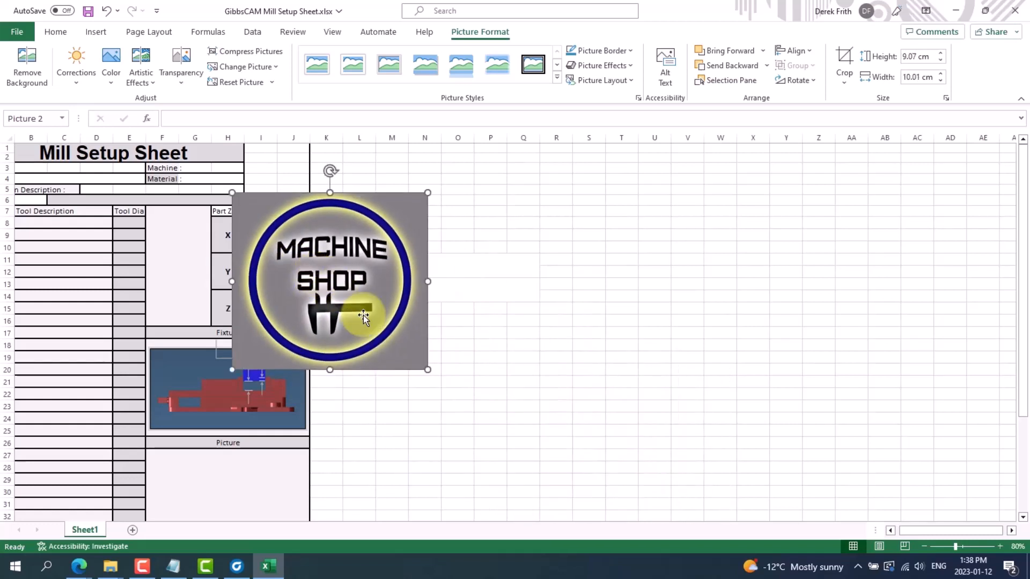
pyautogui.moveTo(428, 370); pyautogui.dragTo(276, 180)
pyautogui.click(340, 232)
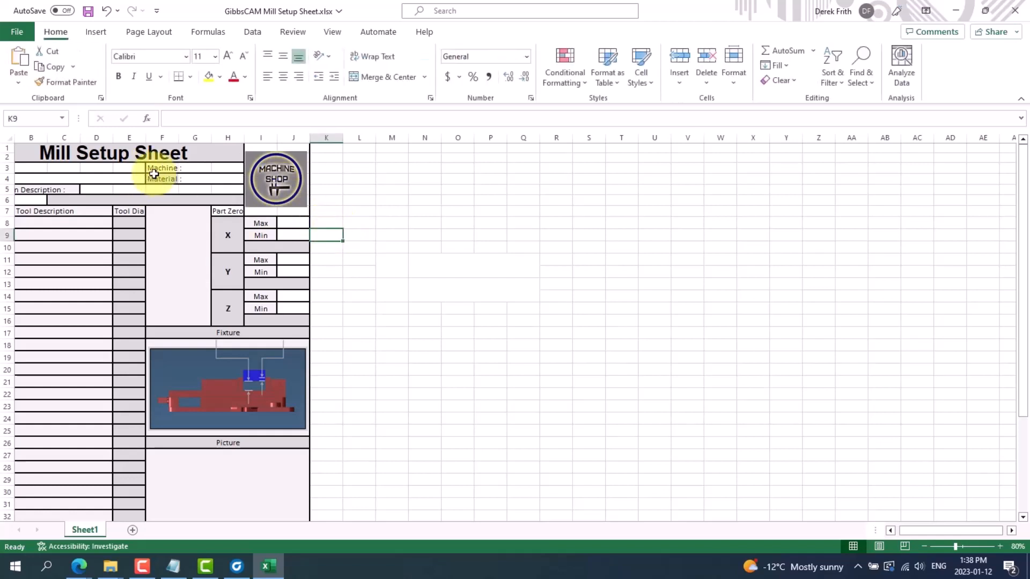
# Save the setup sheet workbook and close it
pyautogui.click(18, 34)
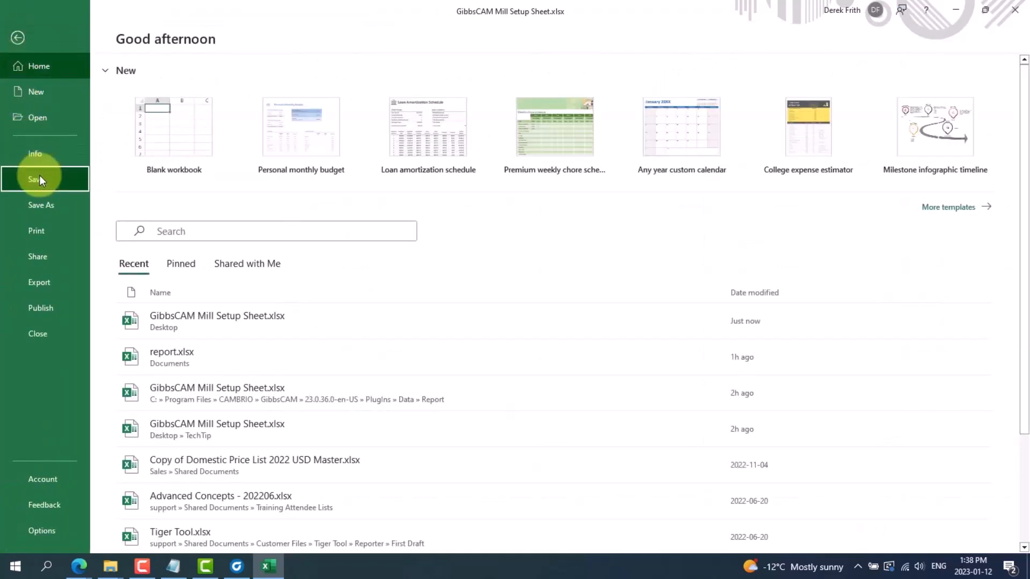
pyautogui.click(36, 179)
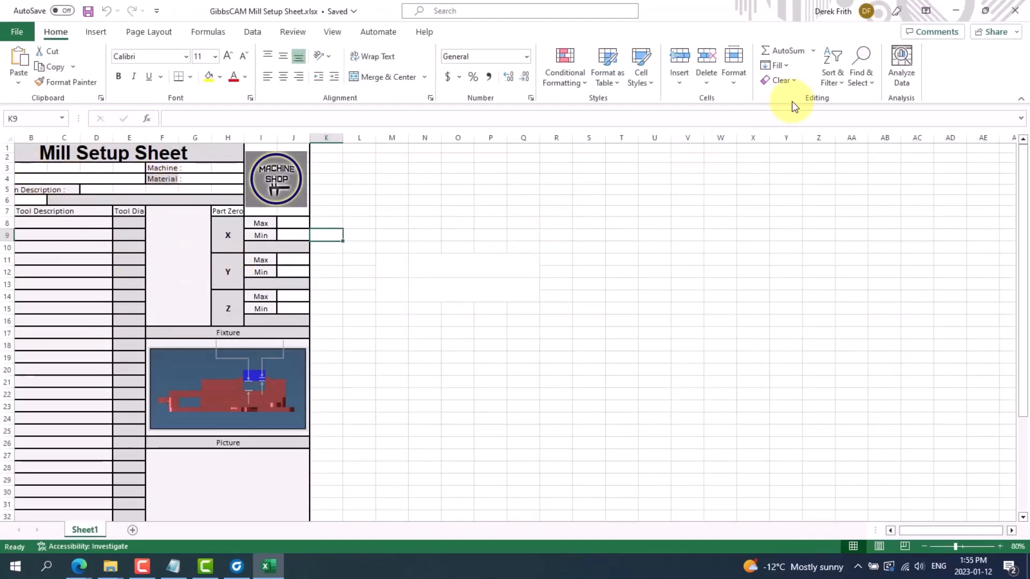
pyautogui.click(1014, 11)
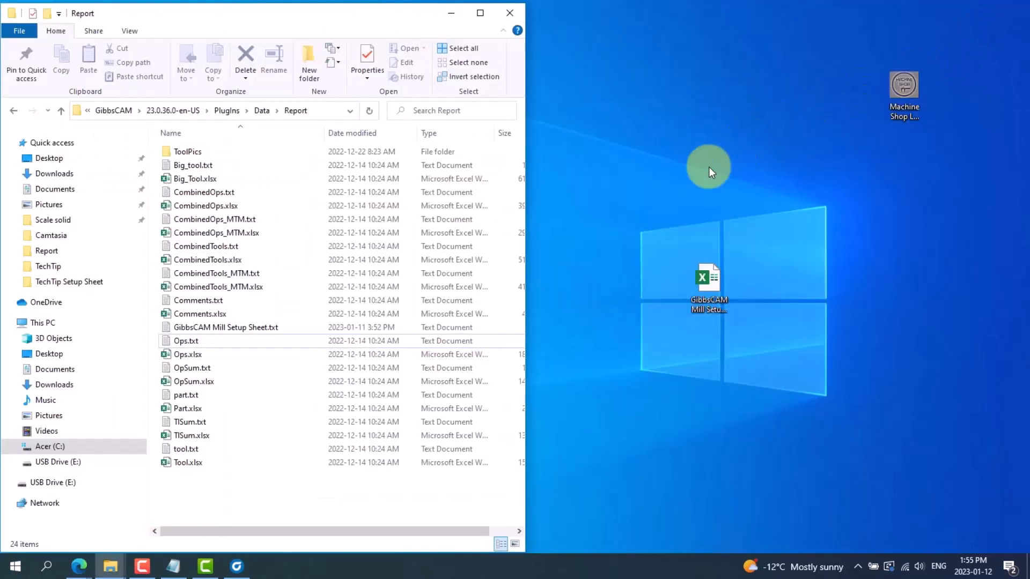
# Move GibbsCAM Mill Setup Sheet.xlsx from the desktop back into the Report folder with administrator permission, and switch to GibbsCAM
pyautogui.moveTo(714, 288); pyautogui.dragTo(700, 290)
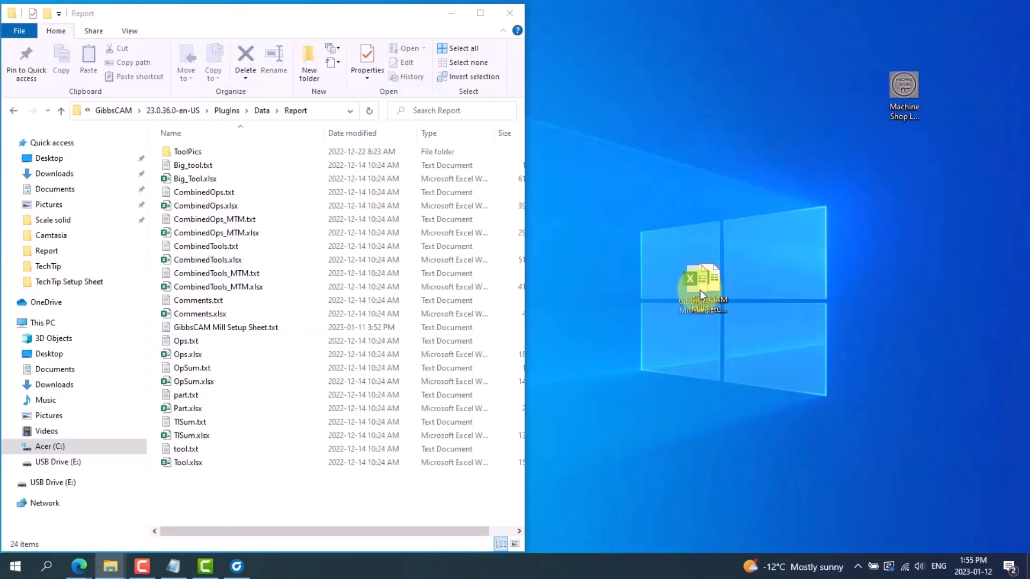
pyautogui.moveTo(572, 243); pyautogui.dragTo(227, 337)
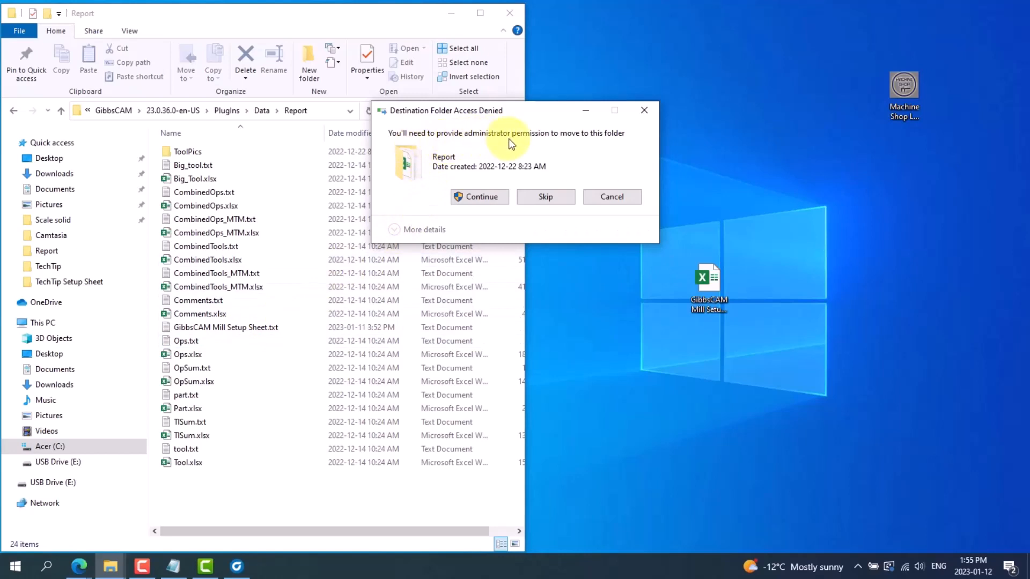
pyautogui.click(488, 192)
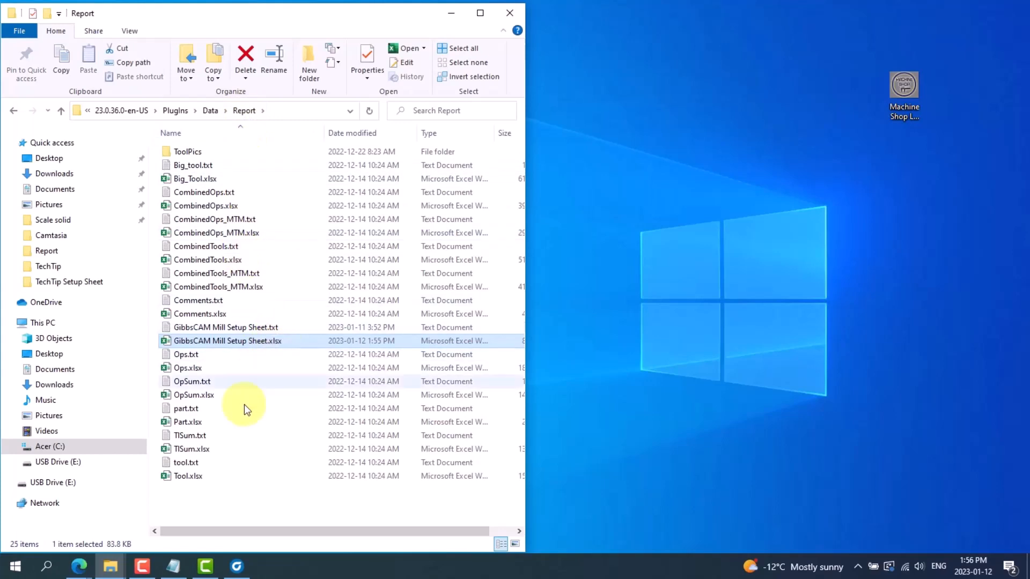
pyautogui.click(237, 564)
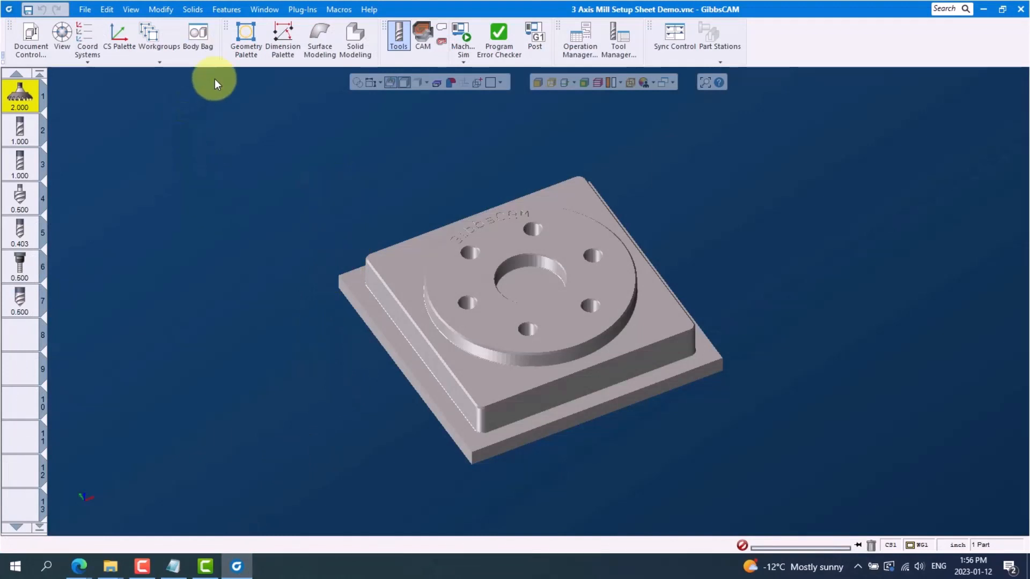
# Generate a custom report with the Reporter plug-in, using the GibbsCAM Mill Setup Sheet template and the output file report.xlsx
pyautogui.click(300, 10)
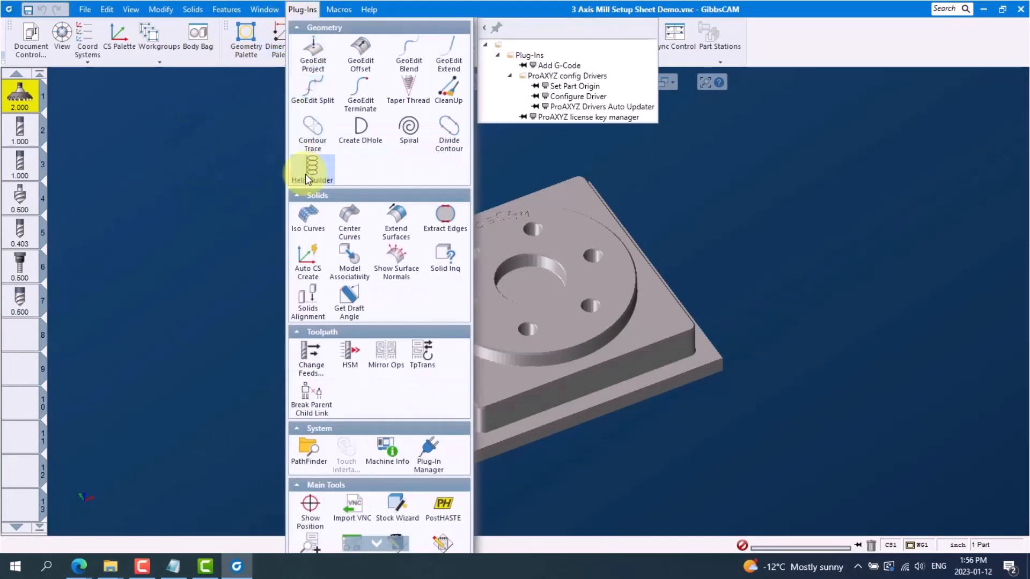
pyautogui.scroll(-3, 352, 511)
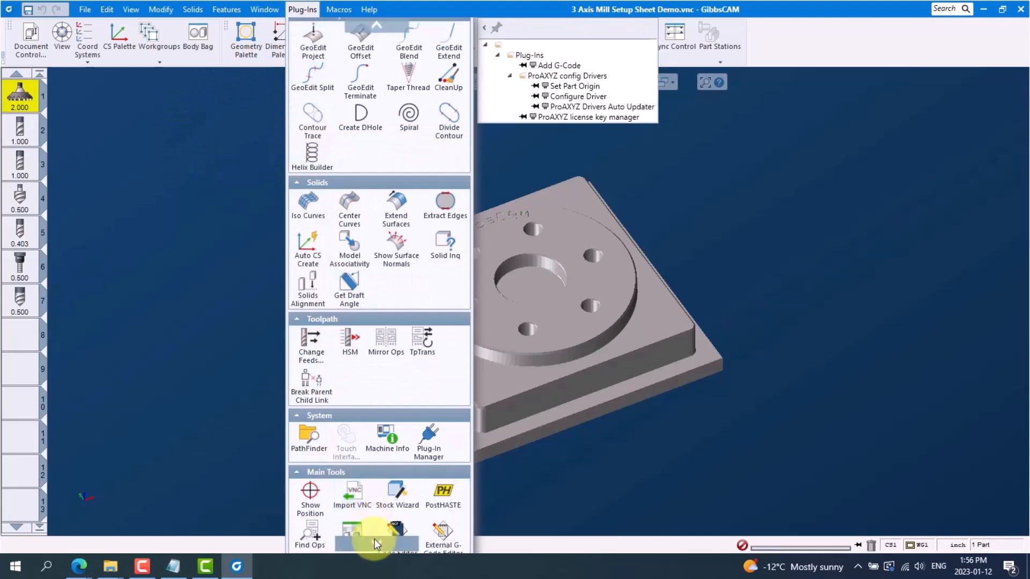
pyautogui.click(352, 456)
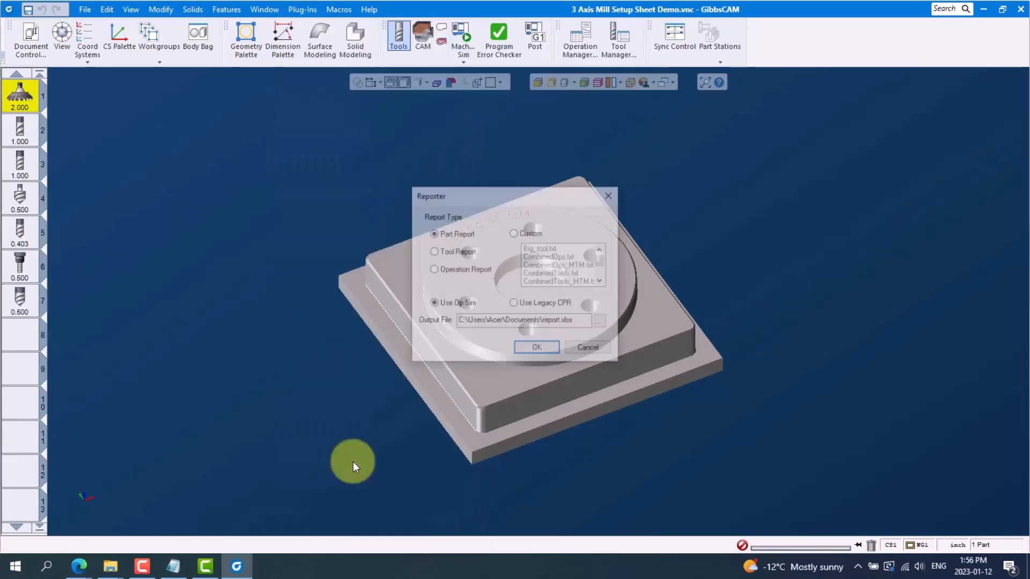
pyautogui.click(514, 234)
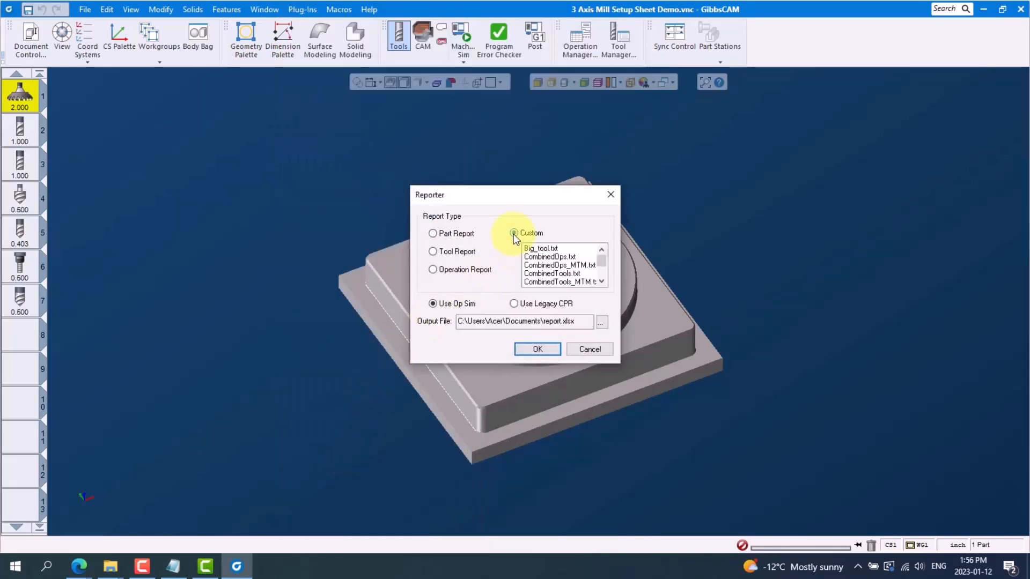
pyautogui.moveTo(601, 267); pyautogui.dragTo(602, 276)
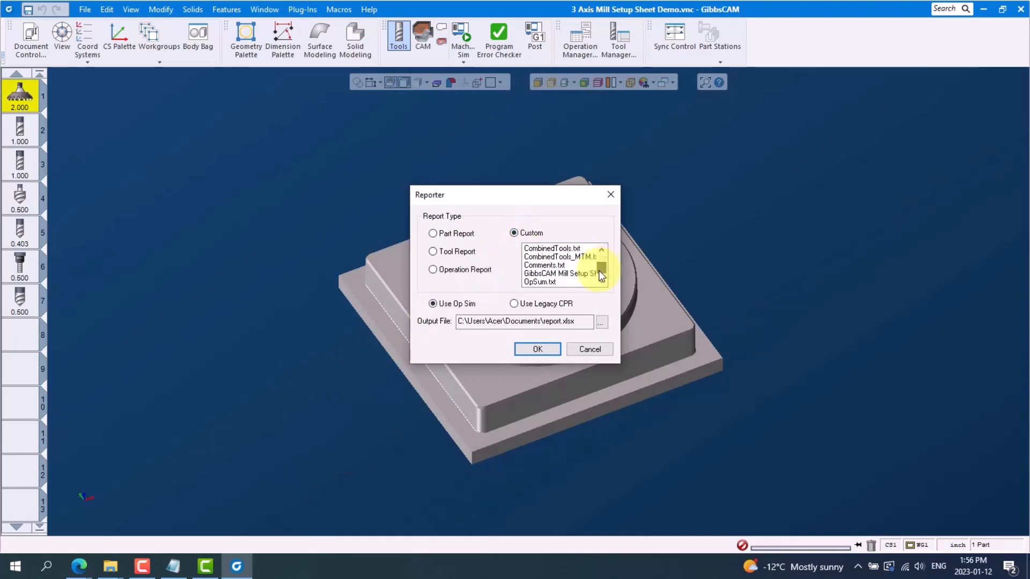
pyautogui.click(558, 274)
pyautogui.click(537, 346)
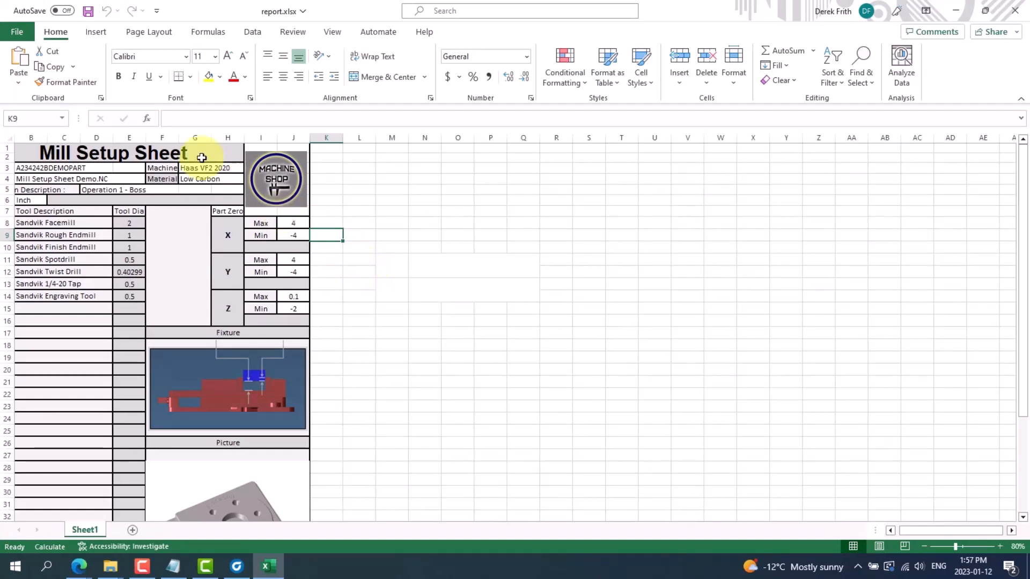
# Examine the print preview of the generated mill setup sheet, and return to GibbsCAM with the workbook minimized
pyautogui.click(24, 32)
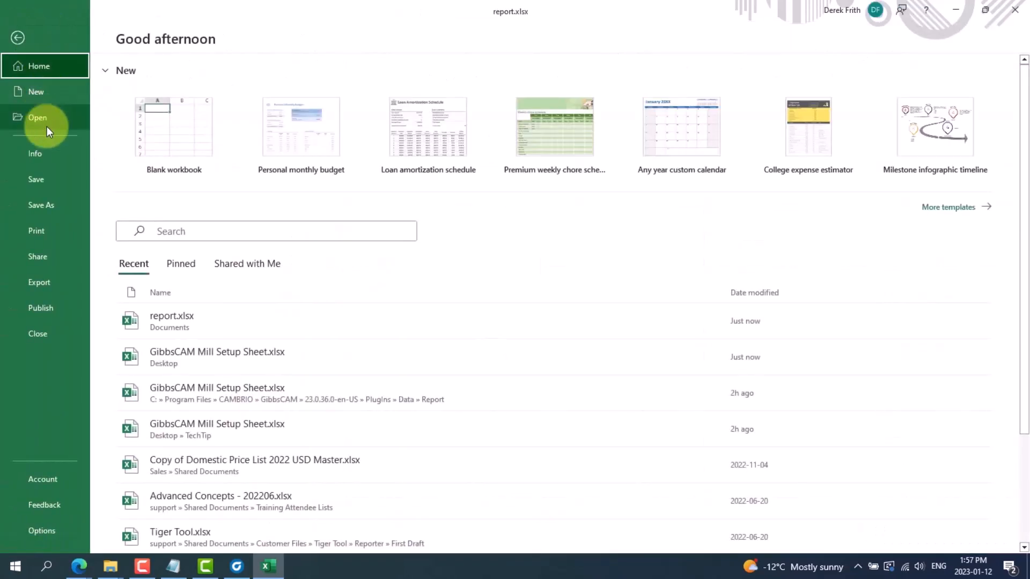
pyautogui.click(45, 232)
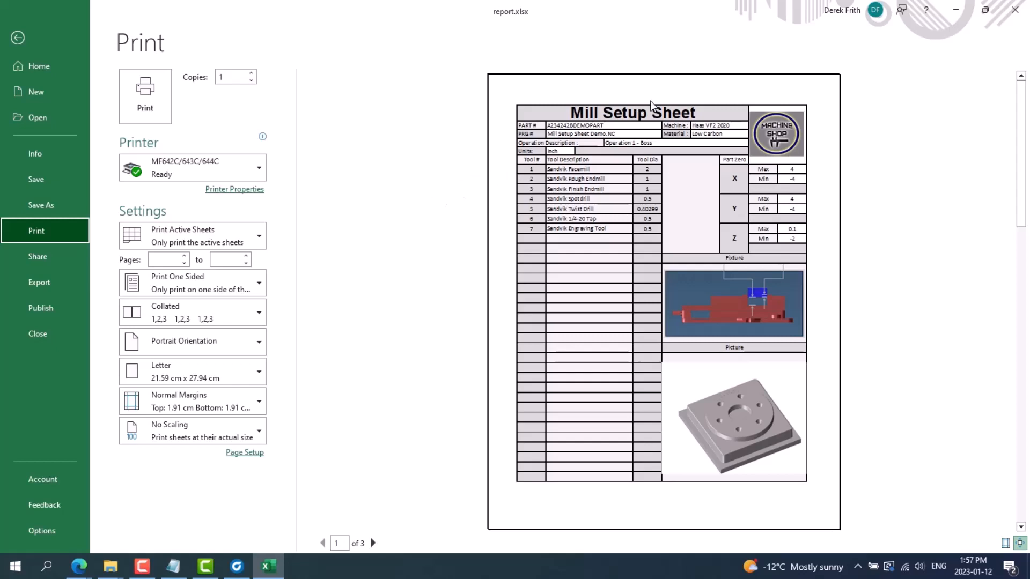
pyautogui.click(956, 10)
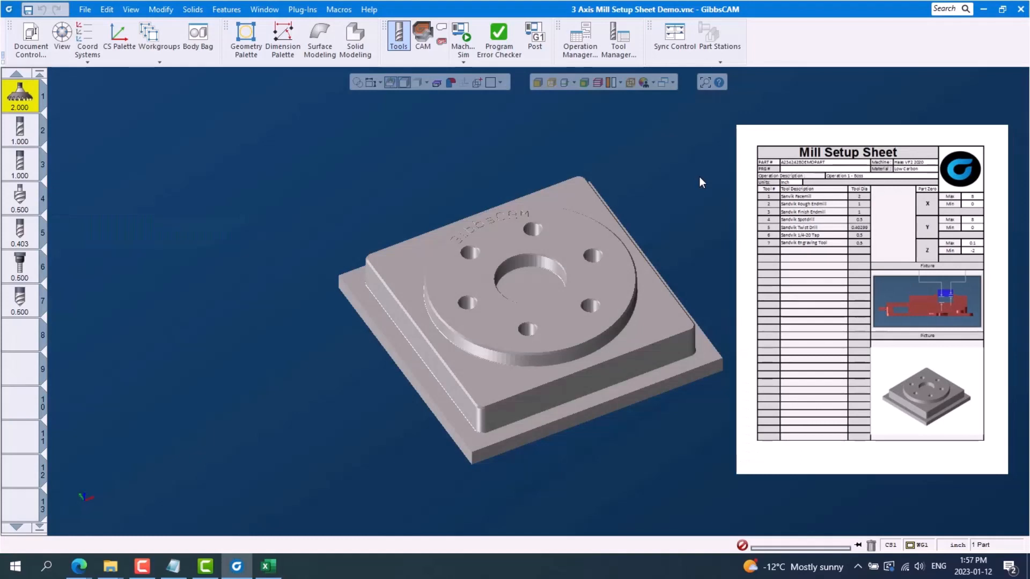